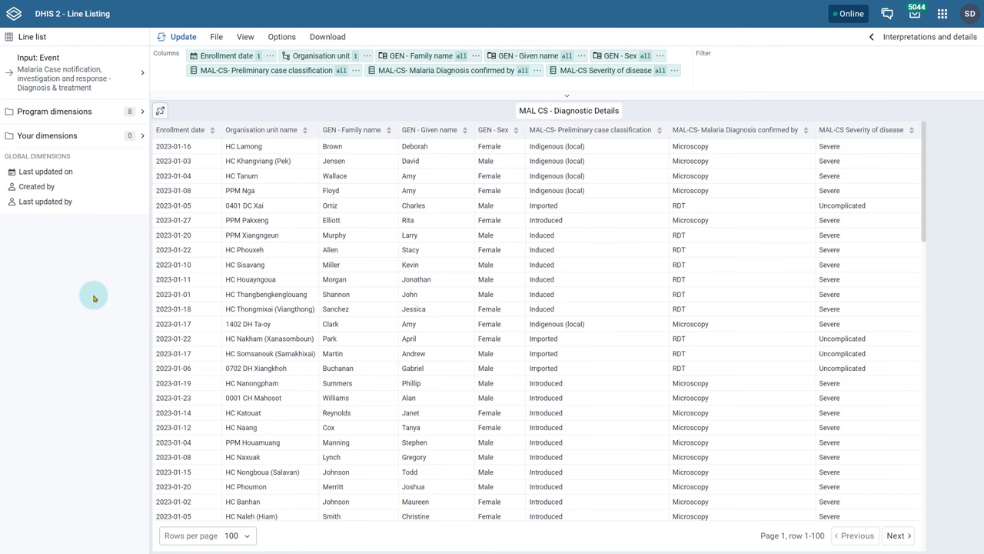
Keep the input as Malaria Case notification with stage Diagnosis & treatment, then show program dimensions
{"action": "left_click", "coordinate": [92, 79]}
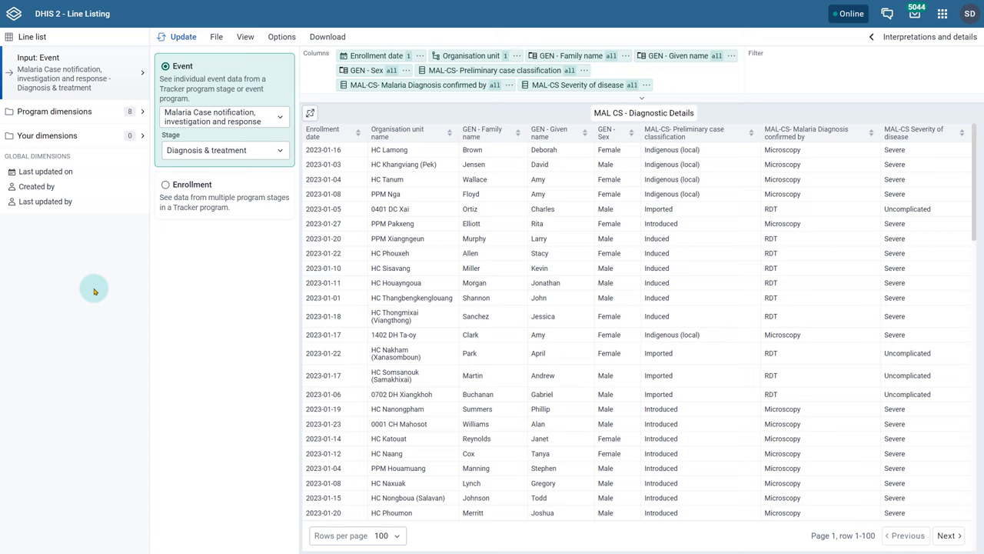
{"action": "left_click", "coordinate": [255, 117]}
{"action": "left_click", "coordinate": [249, 116]}
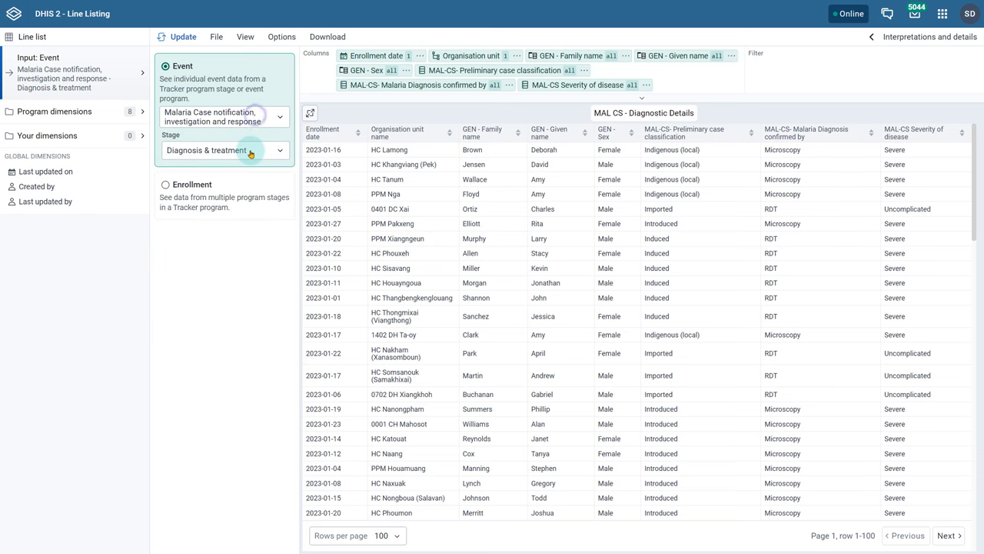
{"action": "left_click", "coordinate": [250, 151]}
{"action": "left_click", "coordinate": [249, 152]}
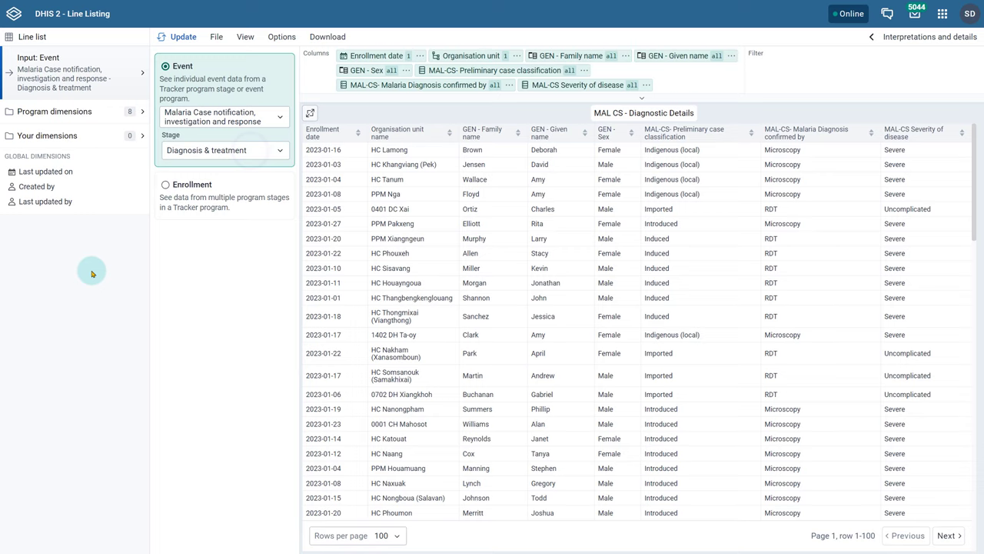
{"action": "left_click", "coordinate": [74, 113]}
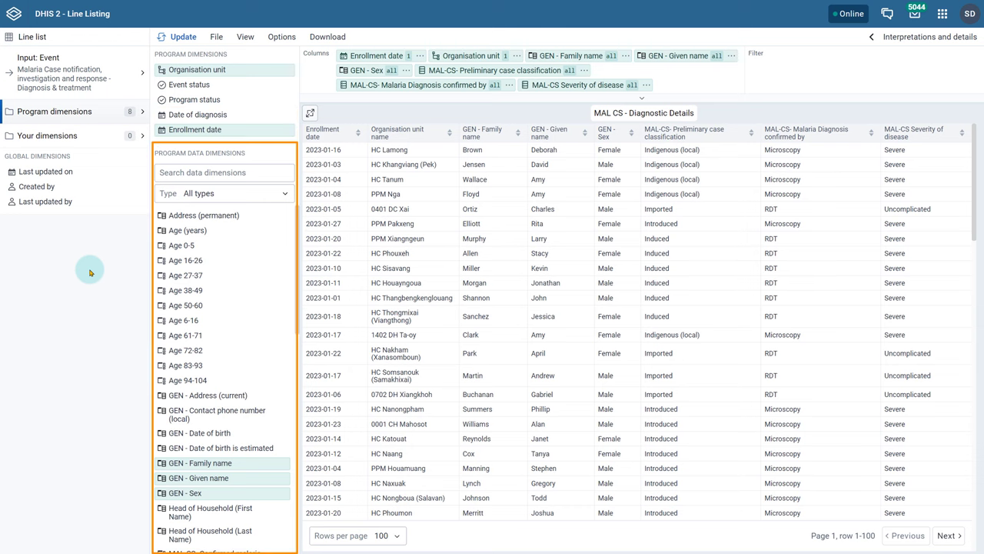
Swap the user organisation unit for 01 Vientiane Capital and update the list
{"action": "left_click", "coordinate": [184, 69]}
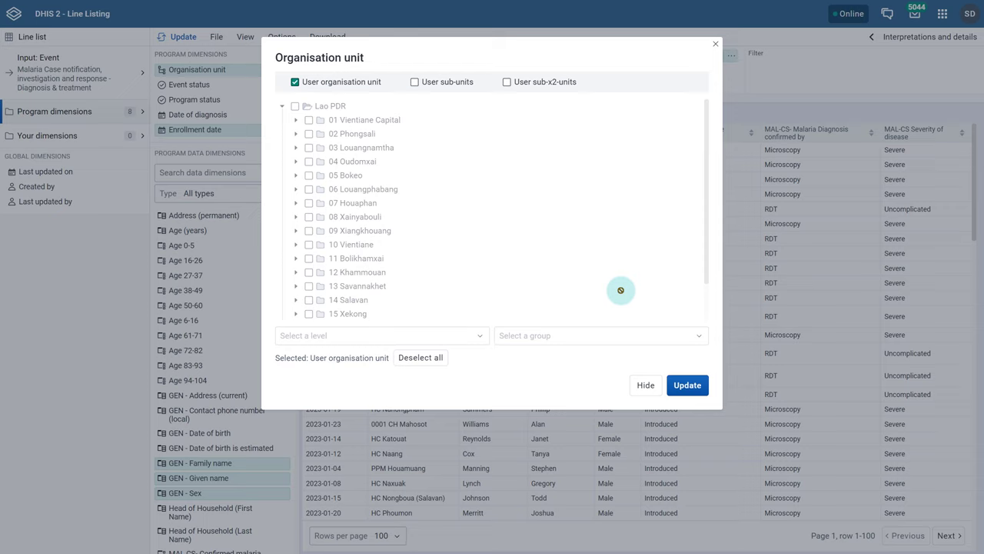
{"action": "left_click", "coordinate": [294, 81]}
{"action": "left_click", "coordinate": [308, 120]}
{"action": "left_click", "coordinate": [687, 384]}
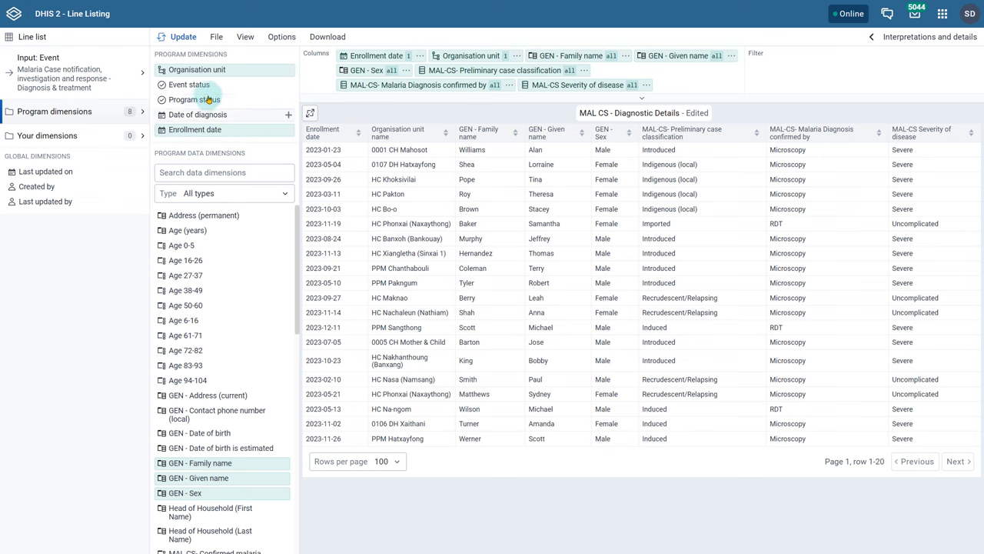
{"action": "left_click", "coordinate": [185, 85]}
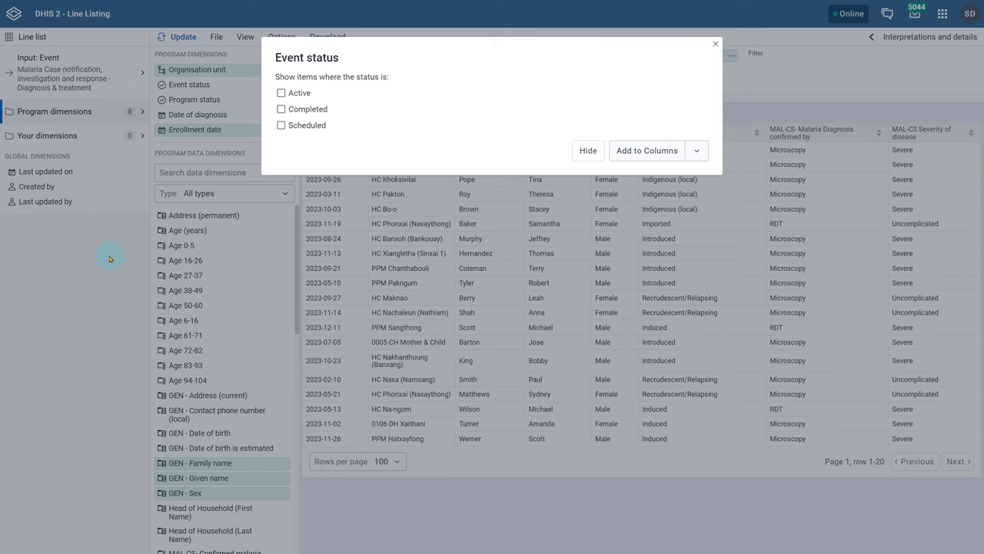
{"action": "left_click", "coordinate": [588, 150]}
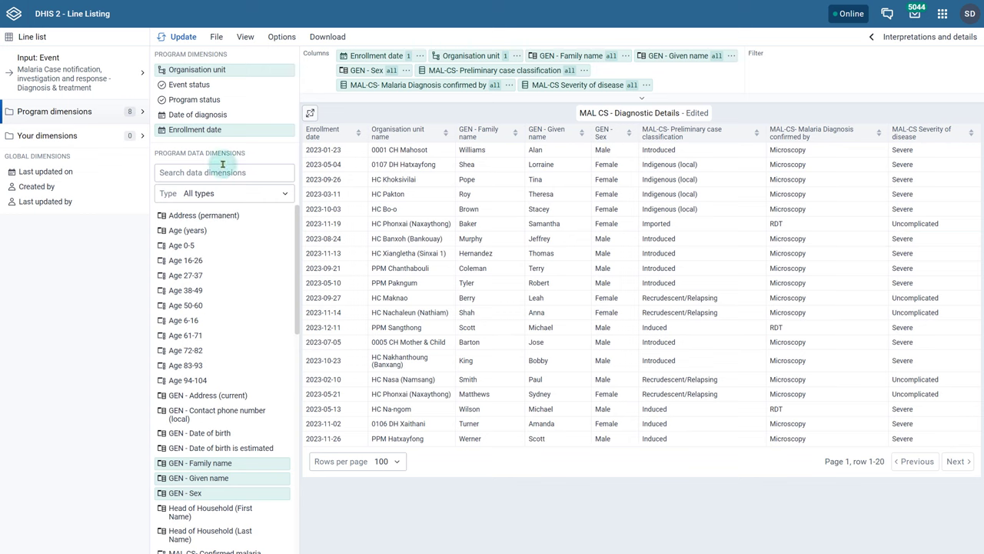
{"action": "left_click", "coordinate": [212, 99]}
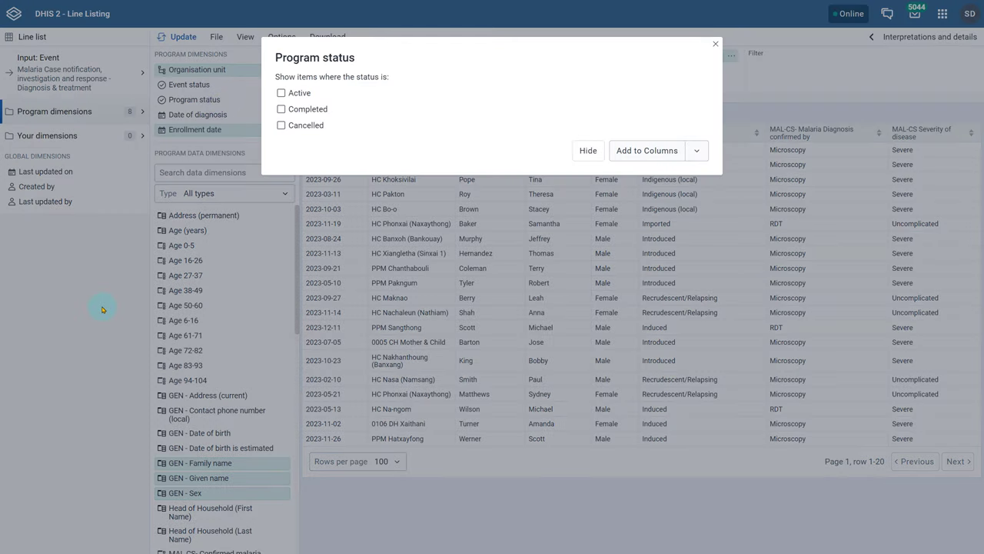
{"action": "left_click", "coordinate": [590, 151]}
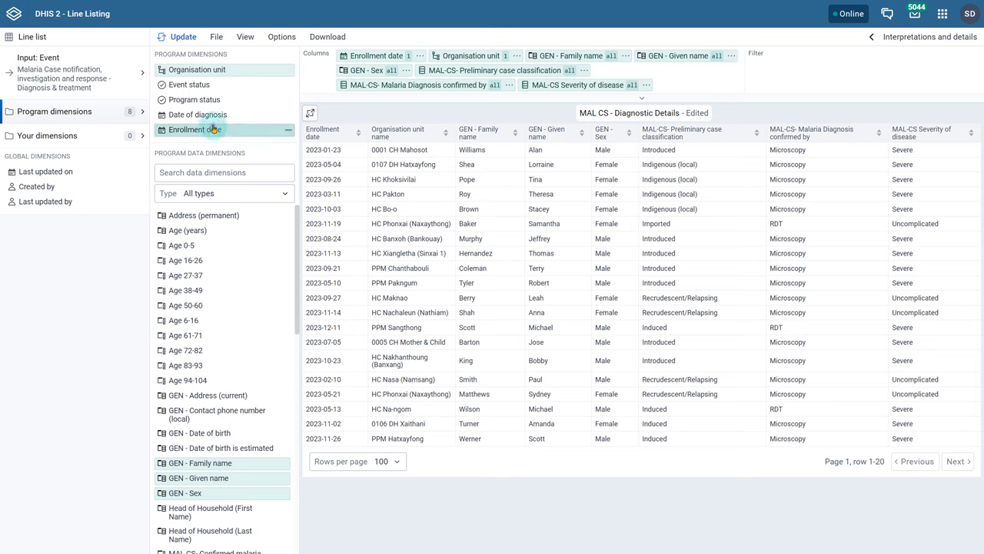
Replace the Last year enrollment period with Last 6 months and update the list
{"action": "left_click", "coordinate": [185, 130]}
{"action": "left_click", "coordinate": [582, 141]}
{"action": "double_click", "coordinate": [582, 142]}
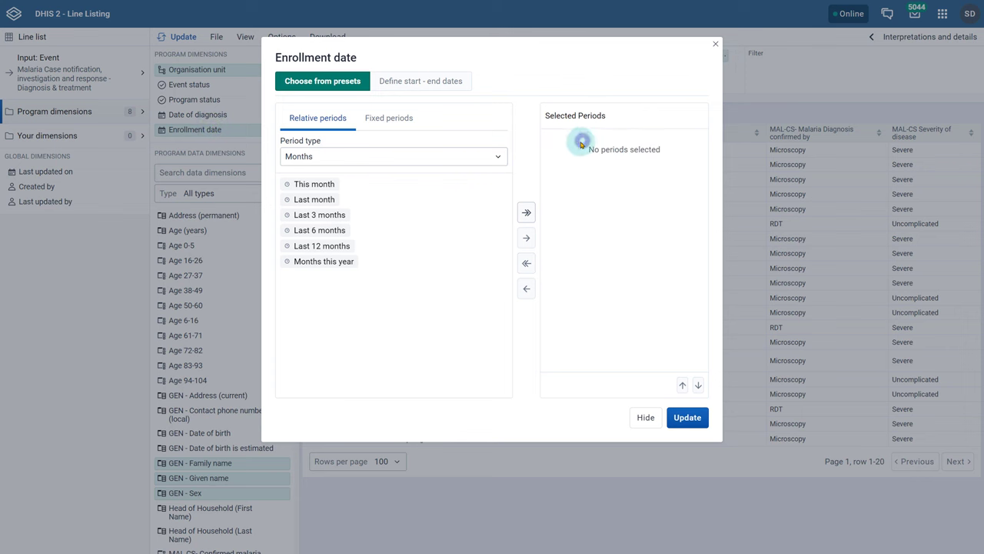
{"action": "double_click", "coordinate": [326, 230]}
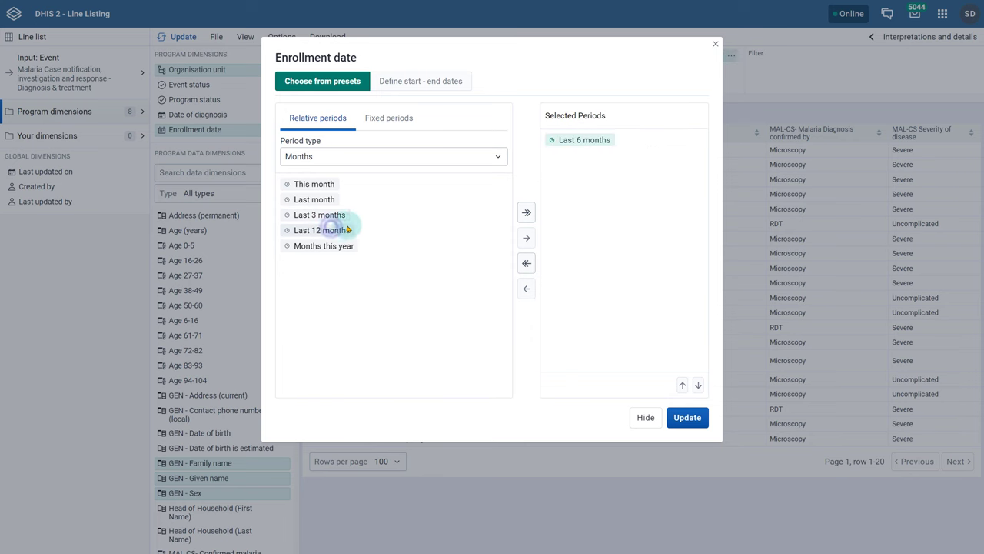
{"action": "left_click", "coordinate": [692, 419]}
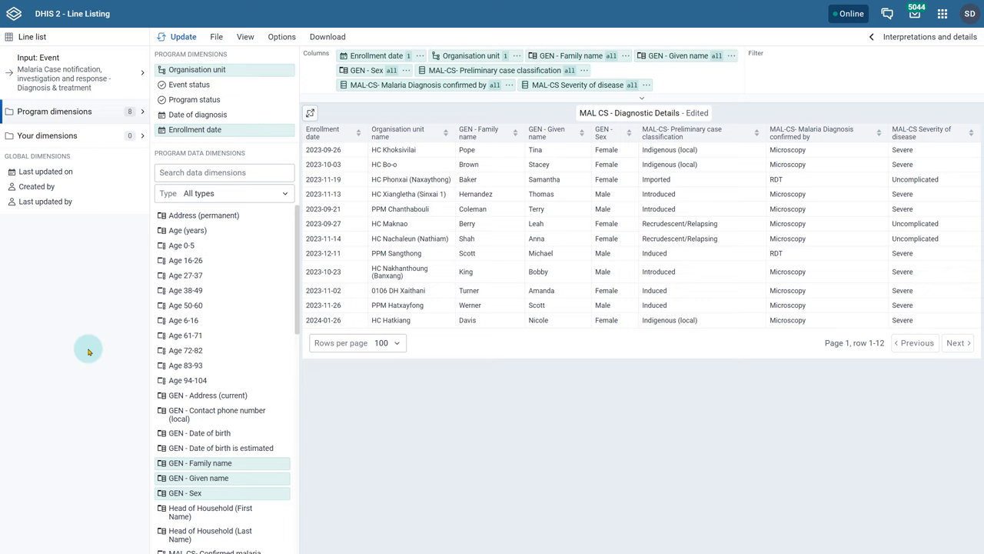
{"action": "left_click", "coordinate": [251, 195]}
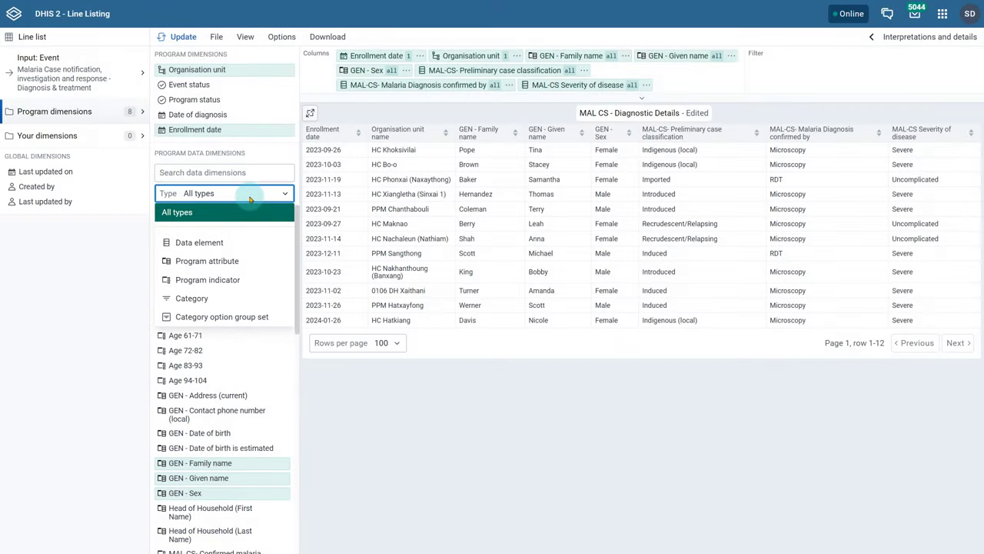
{"action": "left_click", "coordinate": [105, 247]}
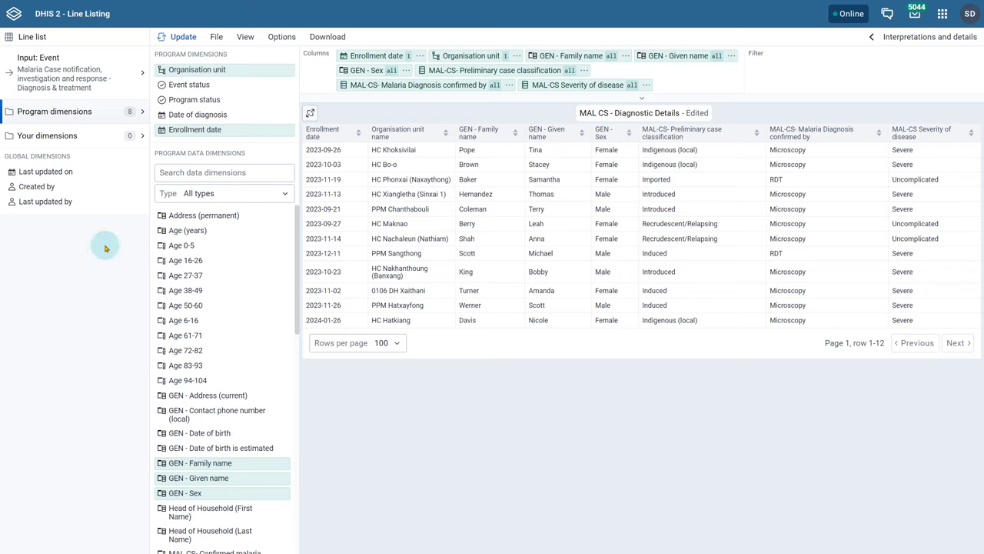
{"action": "left_click", "coordinate": [185, 174]}
Search 'age', add Age (years) to the Columns bar, and update the list
{"action": "type", "text": "age"}
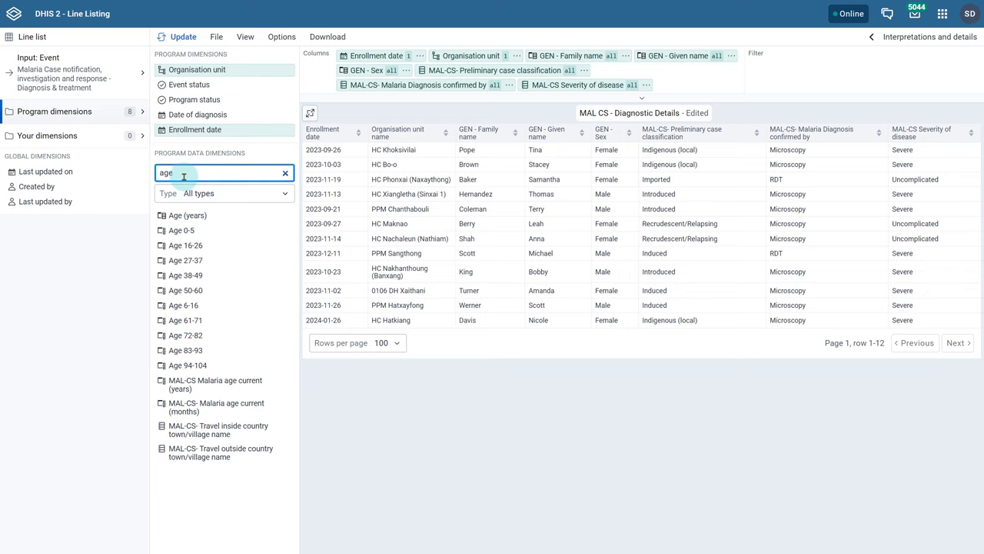
{"action": "mouse_move", "coordinate": [288, 217]}
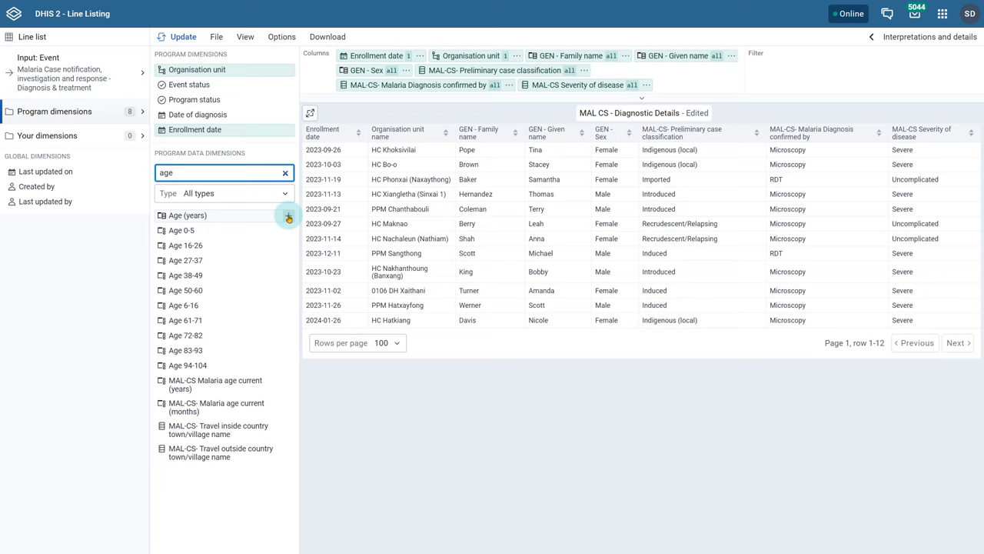
{"action": "left_click_drag", "start_coordinate": [246, 218], "coordinate": [519, 54]}
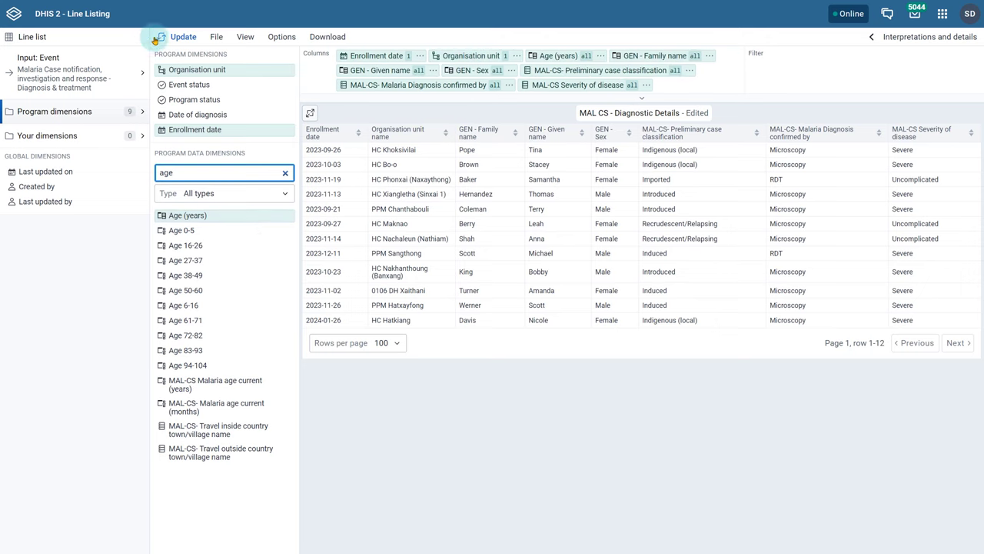
{"action": "left_click", "coordinate": [183, 38]}
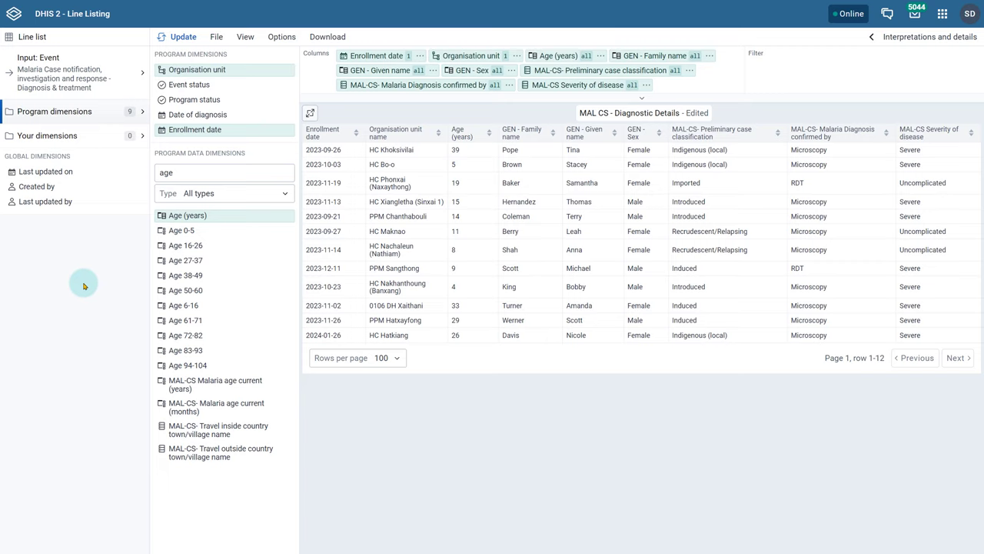
Filter GEN - Sex to Female only, update, and expand Your dimensions
{"action": "left_click", "coordinate": [483, 69]}
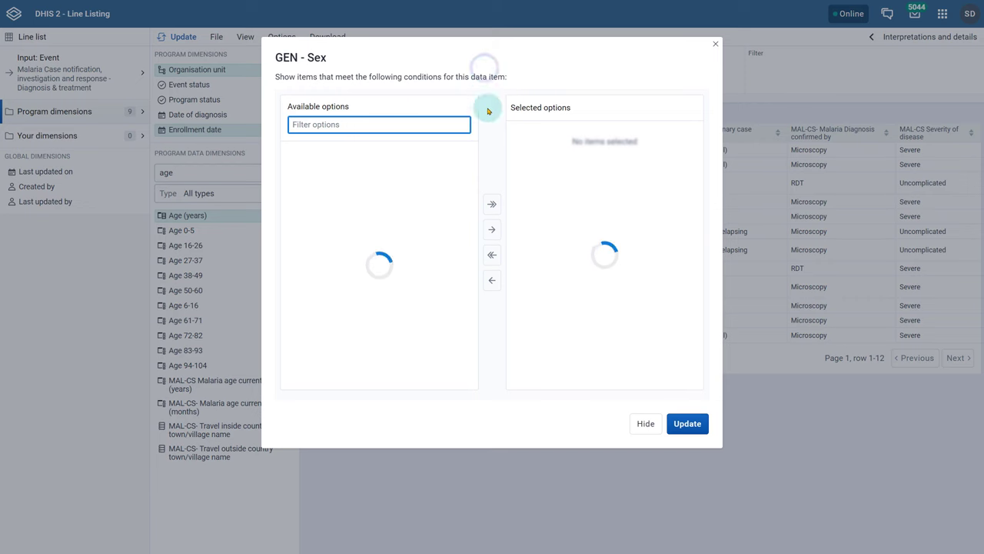
{"action": "double_click", "coordinate": [333, 151]}
{"action": "left_click", "coordinate": [687, 423]}
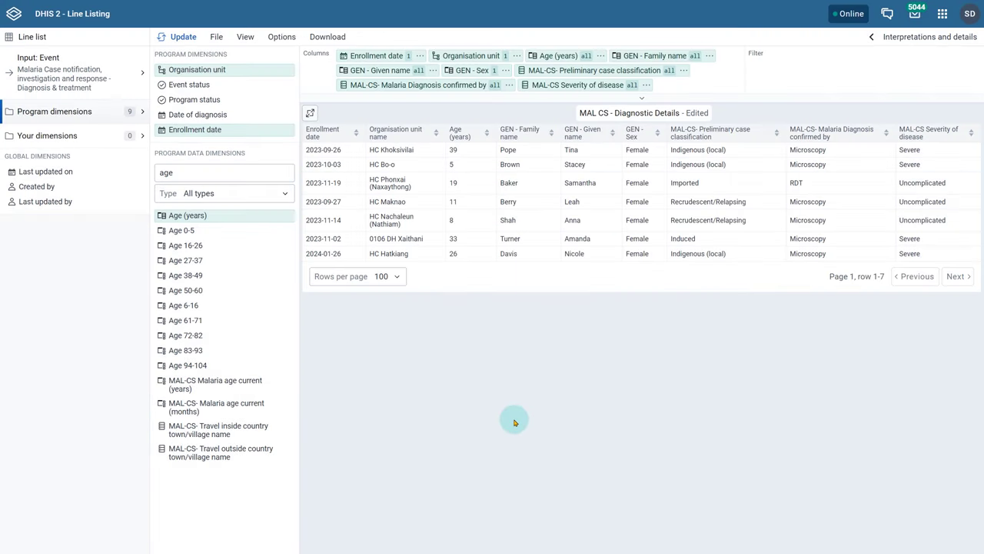
{"action": "left_click", "coordinate": [47, 135]}
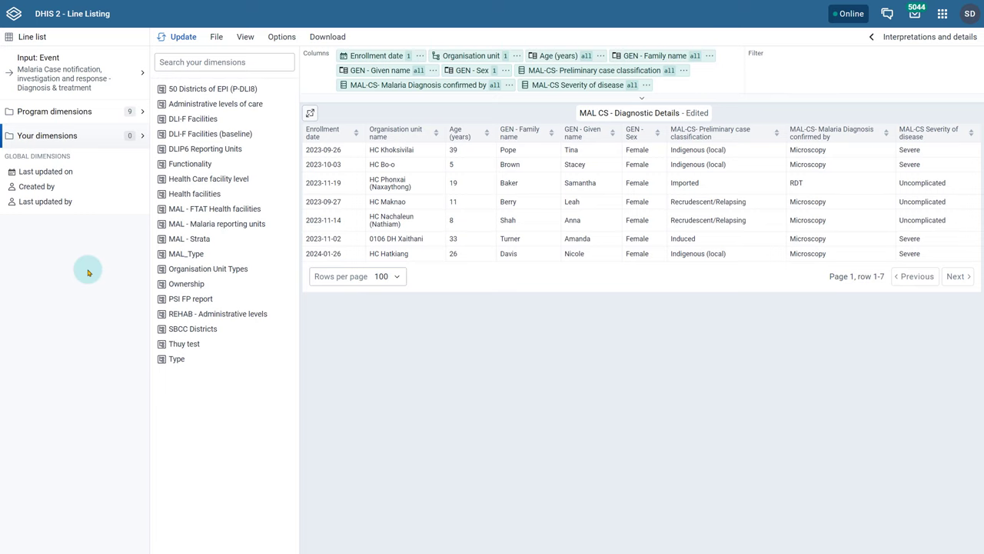
Collapse Your dimensions, hide the dimensions sidebar and layout panel, then restore both panels
{"action": "left_click", "coordinate": [94, 137]}
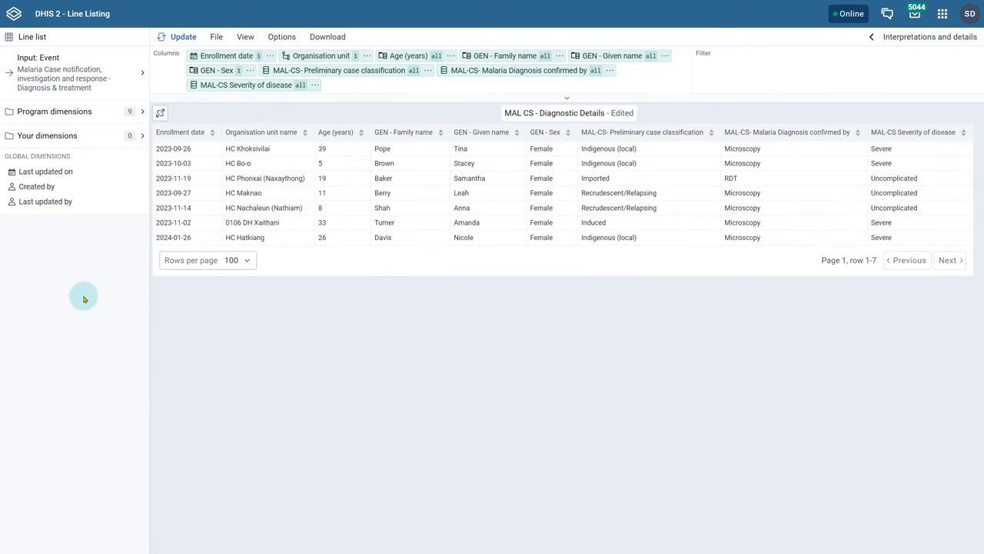
{"action": "left_click", "coordinate": [246, 38]}
{"action": "left_click", "coordinate": [284, 76]}
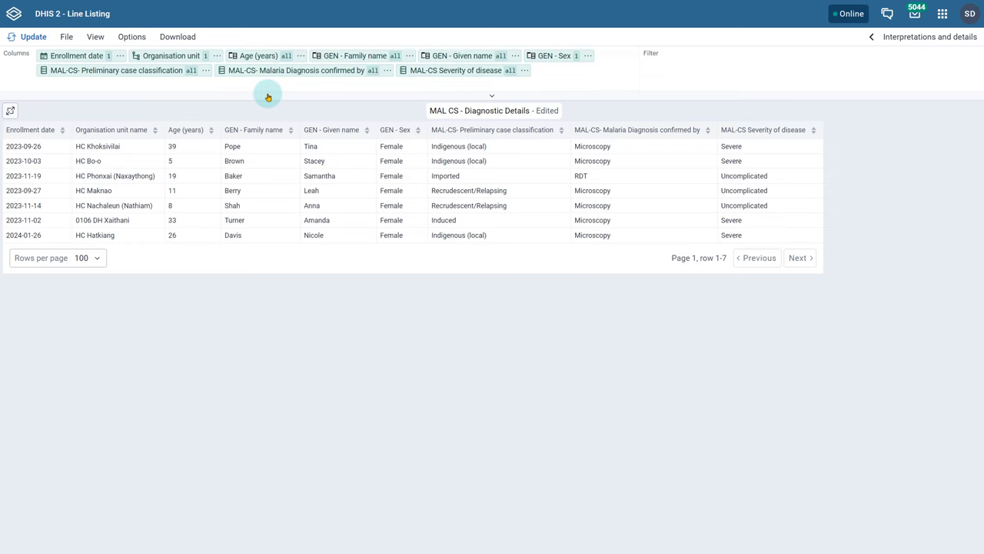
{"action": "left_click", "coordinate": [9, 113]}
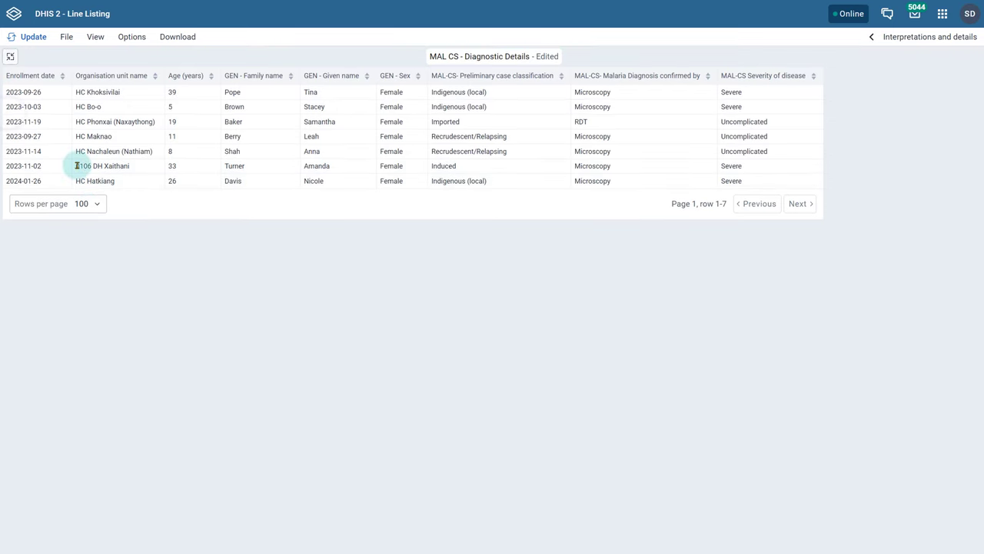
{"action": "left_click", "coordinate": [11, 58]}
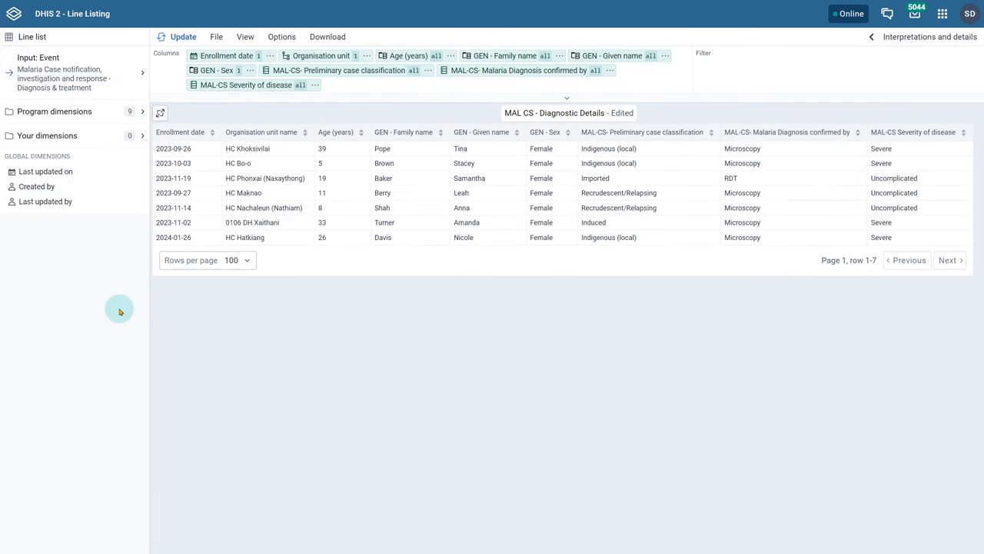